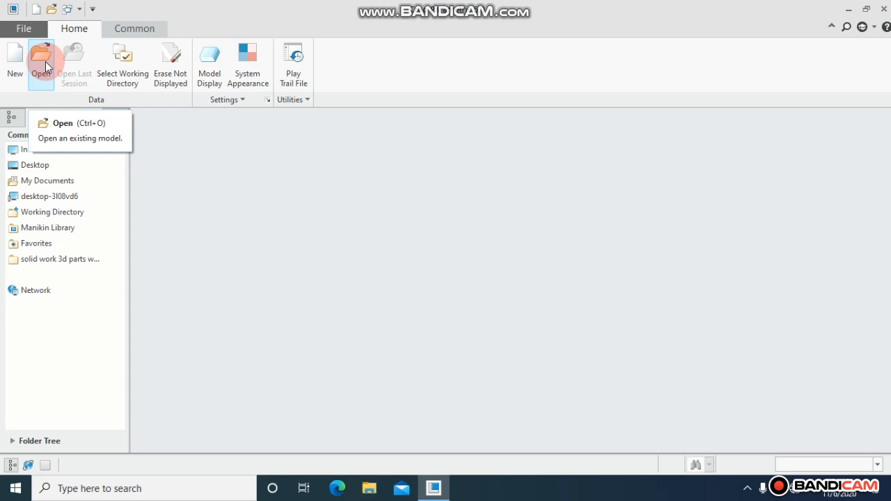
# Retry the lost floating licence and acknowledge the notice so work can resume
pyautogui.click(45, 61)
pyautogui.click(396, 225)
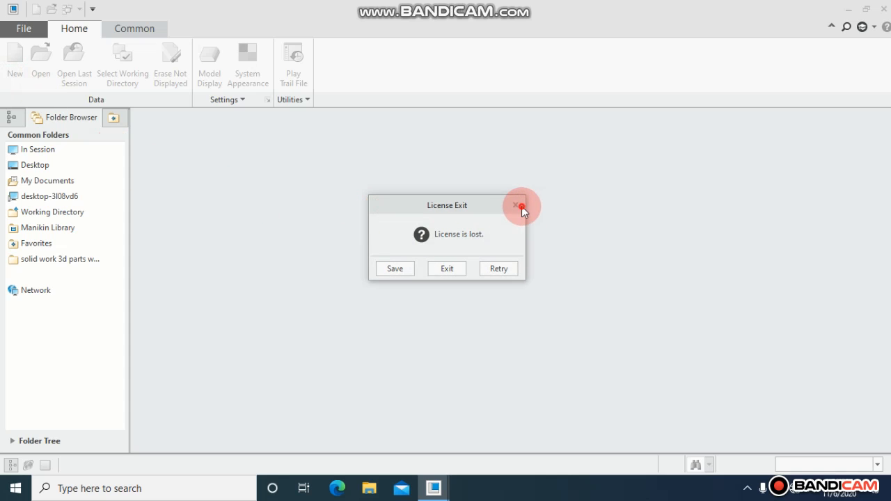
pyautogui.click(500, 268)
pyautogui.click(446, 284)
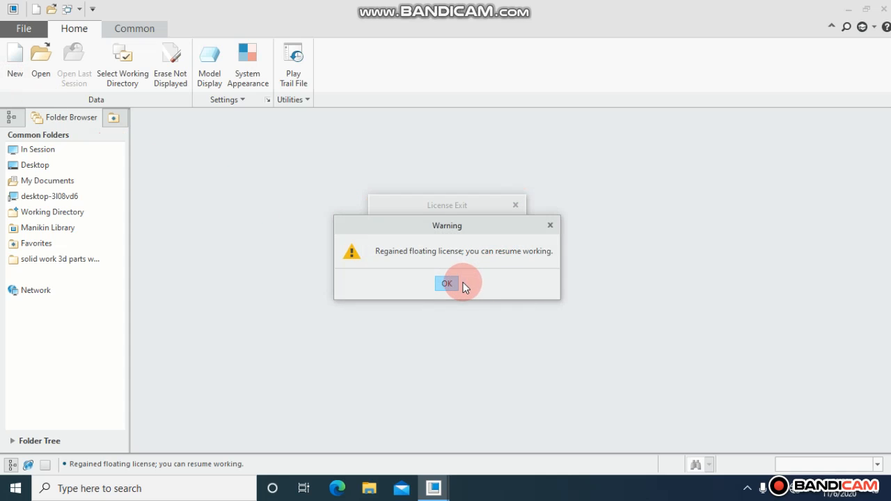
# Create a new solid part from the default template
pyautogui.click(213, 163)
pyautogui.click(491, 346)
pyautogui.click(518, 387)
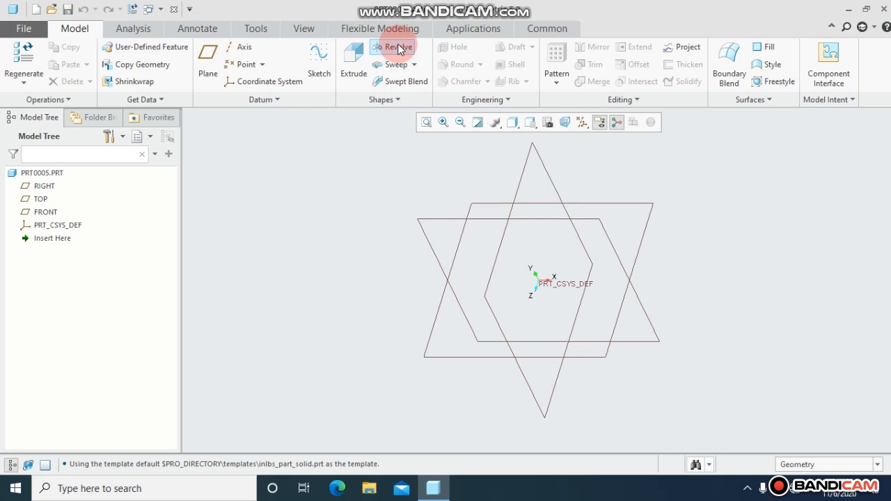
# Start an Extrude on the TOP plane and sketch a center rectangle about 430 by 321 at the origin
pyautogui.click(357, 70)
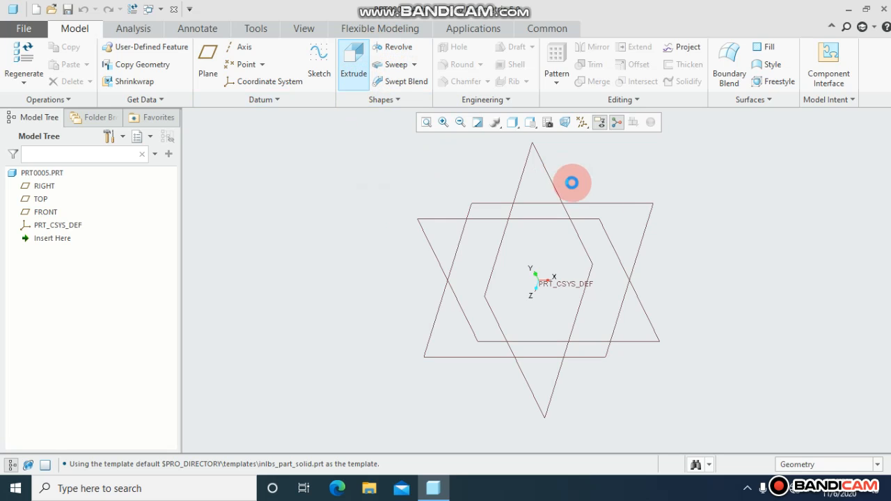
pyautogui.click(618, 204)
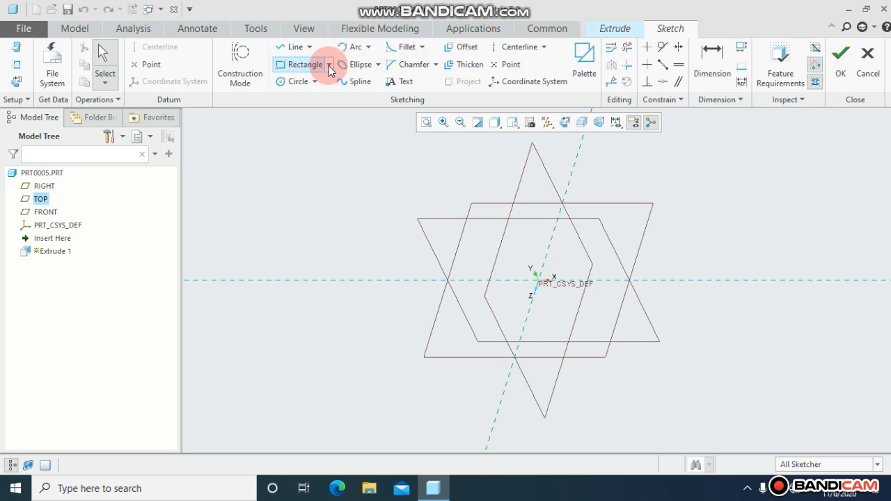
pyautogui.click(328, 66)
pyautogui.click(328, 67)
pyautogui.click(328, 67)
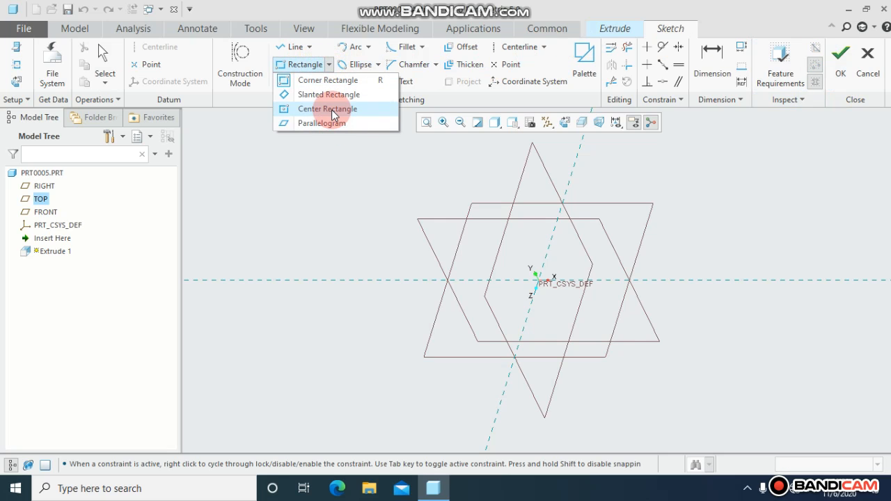
pyautogui.click(331, 110)
pyautogui.click(564, 122)
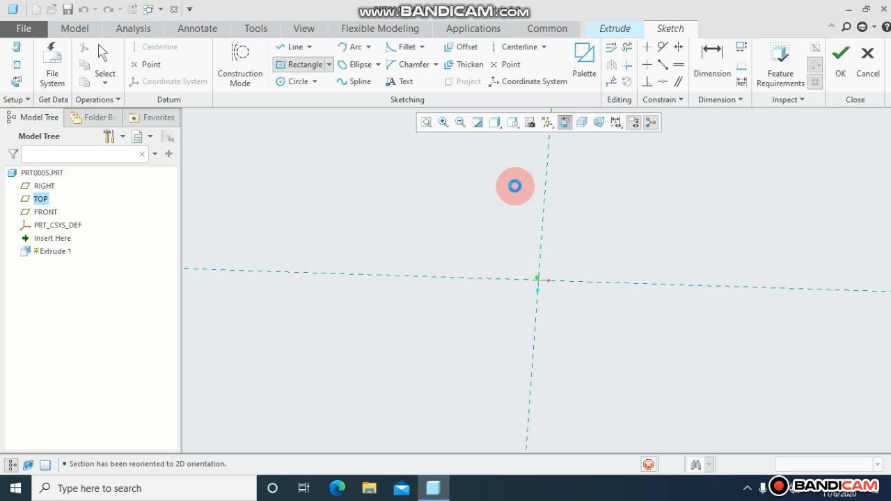
pyautogui.click(538, 280)
pyautogui.click(421, 193)
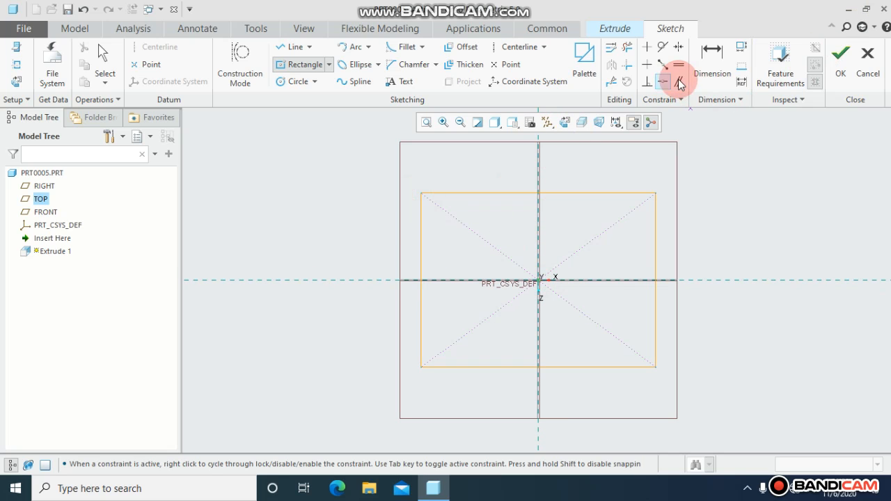
# Set the rectangle's width to 400 and height to 300, and finish the sketch
pyautogui.click(713, 70)
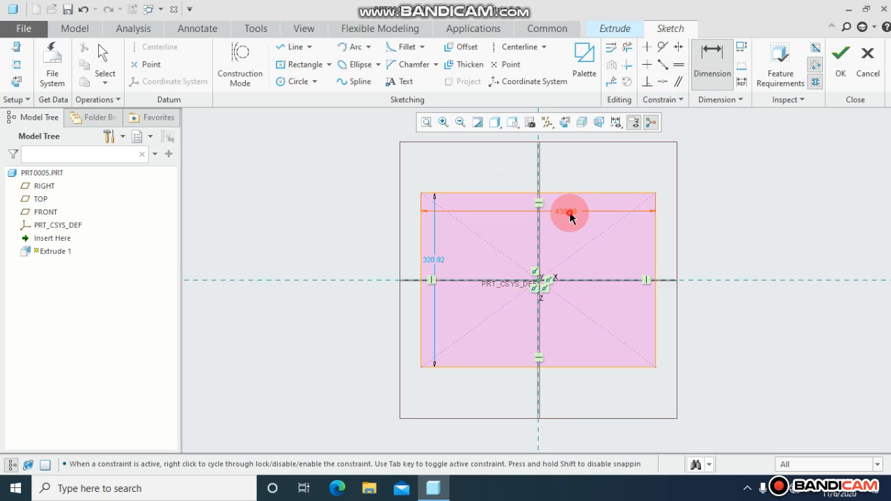
pyautogui.doubleClick(570, 214)
pyautogui.write('400')
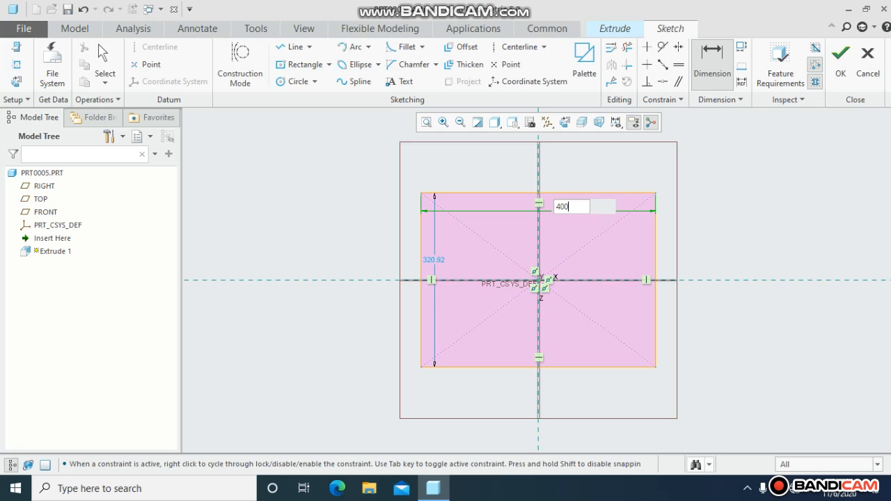
pyautogui.press('Return')
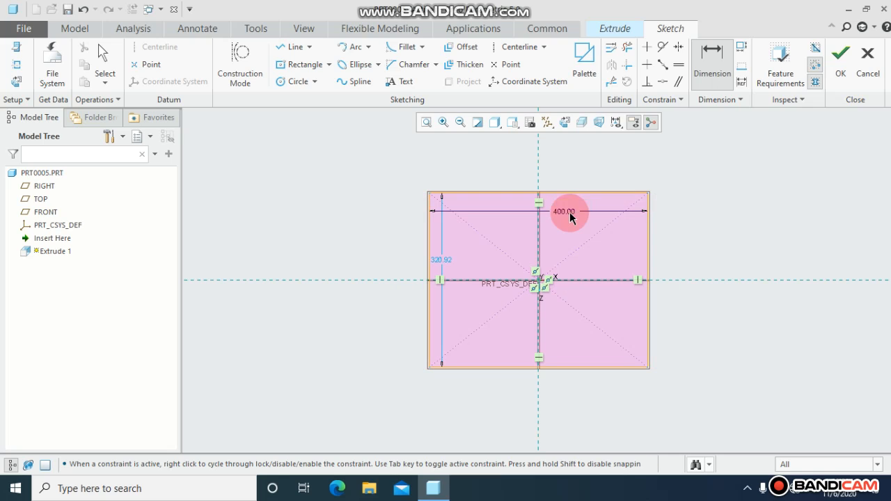
pyautogui.doubleClick(443, 260)
pyautogui.write('3')
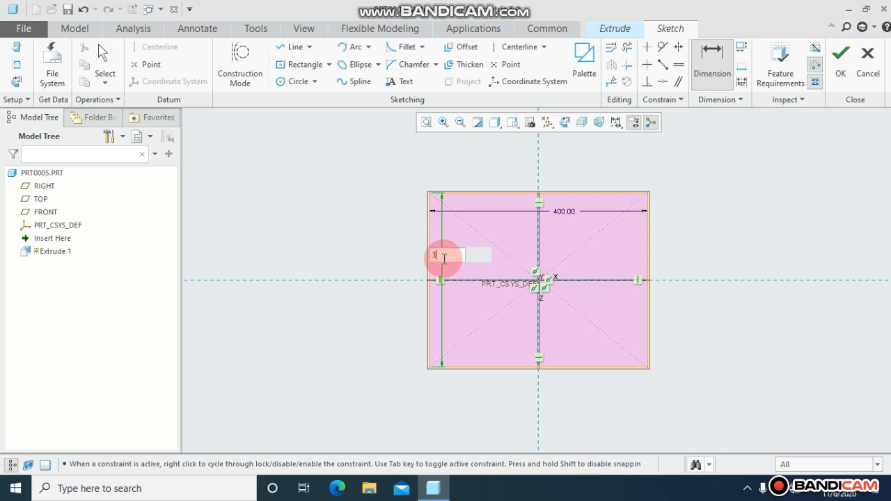
pyautogui.write('00')
pyautogui.press('Return')
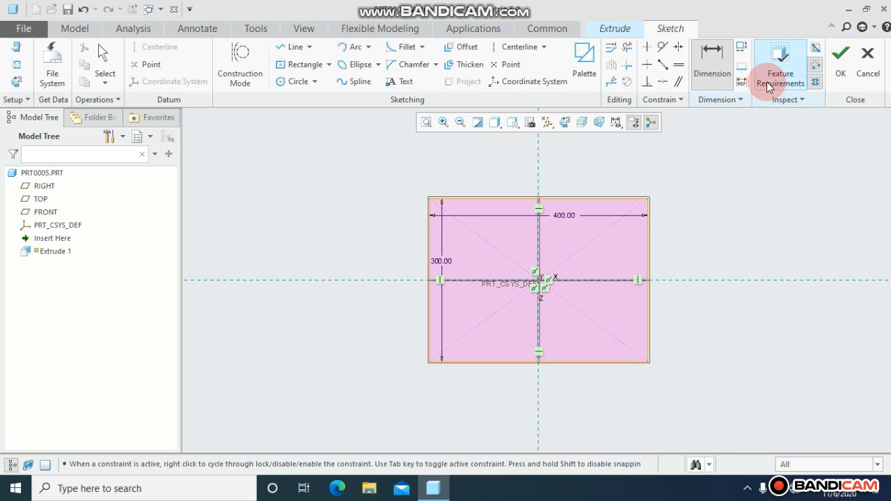
pyautogui.click(851, 67)
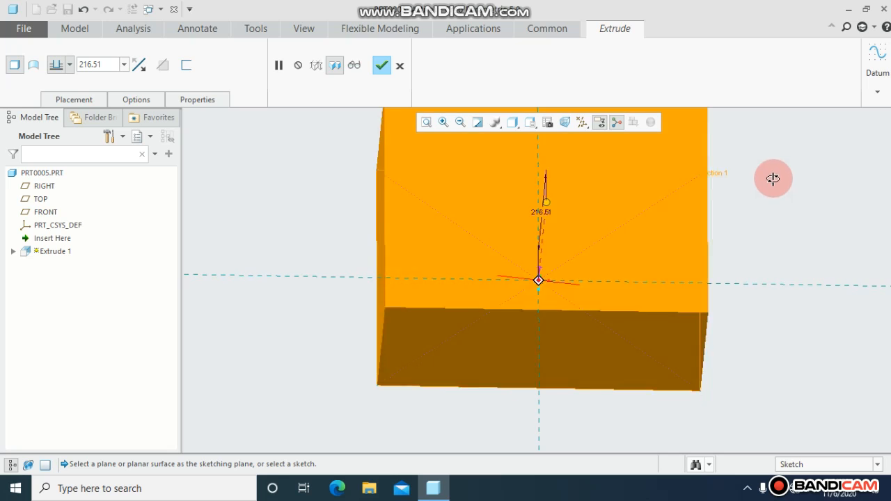
# Set the extrusion depth to 400
pyautogui.click(532, 123)
pyautogui.click(541, 136)
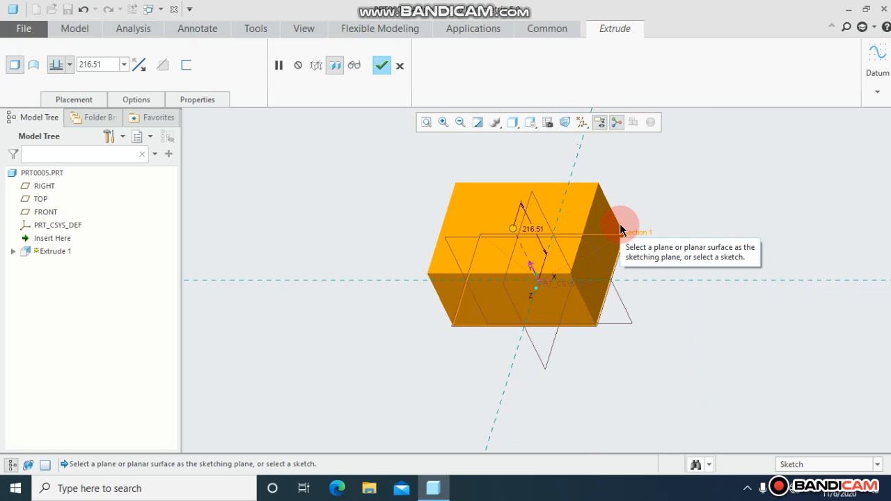
pyautogui.moveTo(511, 228); pyautogui.dragTo(480, 208)
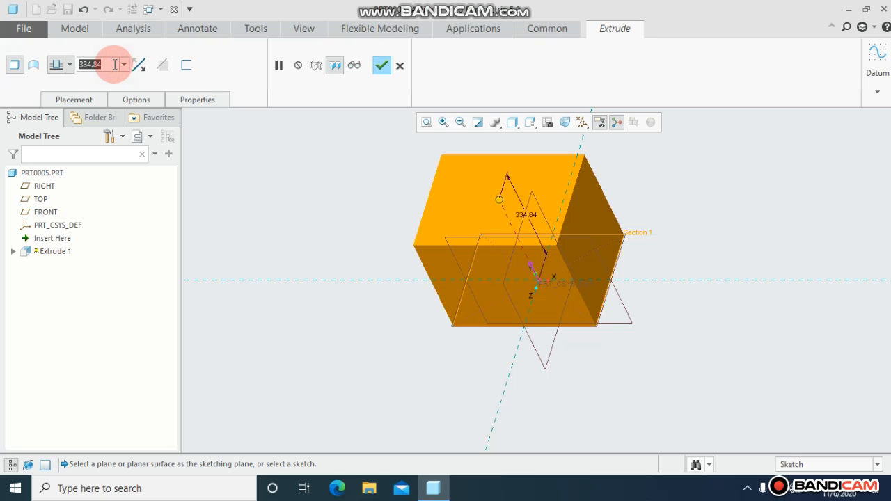
pyautogui.press('BackSpace')
pyautogui.write('400')
pyautogui.press('Return')
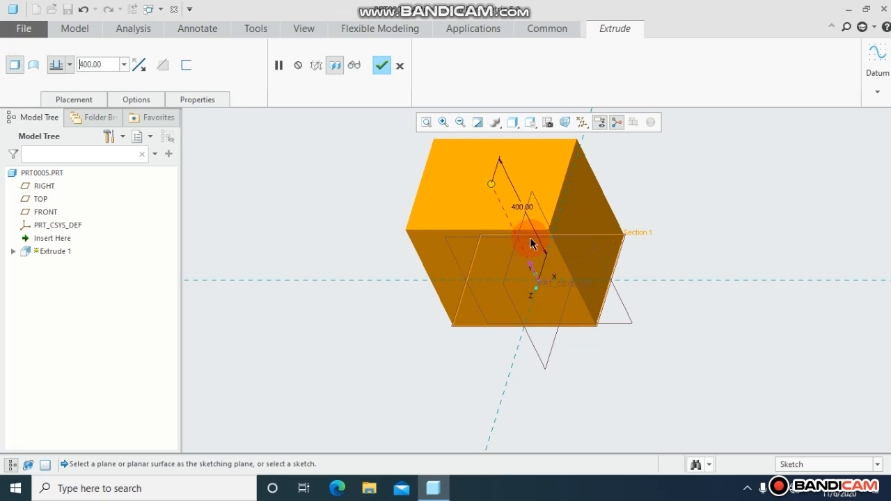
# Switch the extrusion to a surface and make its depth symmetric about the sketch plane
pyautogui.click(33, 66)
pyautogui.moveTo(388, 242); pyautogui.dragTo(336, 221, button='middle')
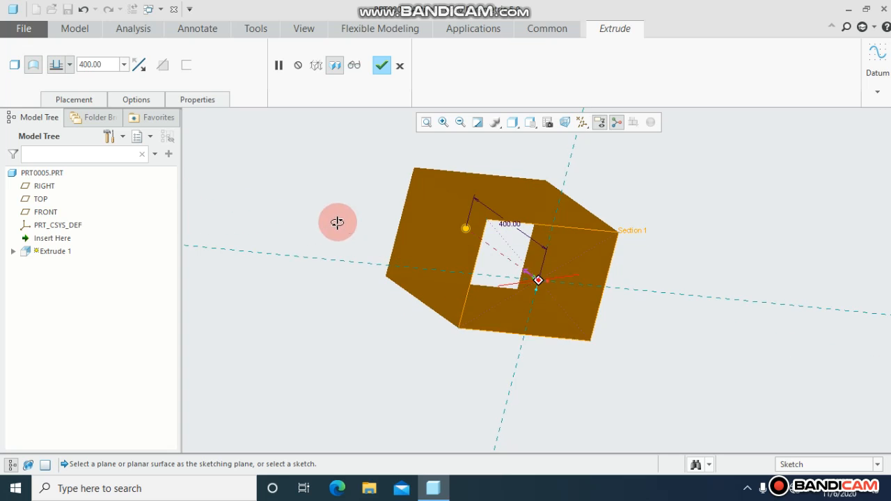
pyautogui.click(67, 65)
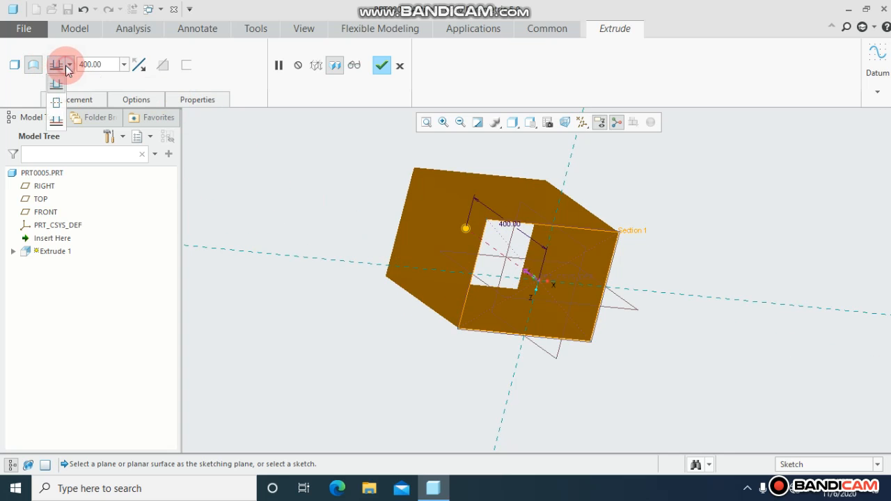
pyautogui.click(58, 95)
pyautogui.moveTo(196, 175); pyautogui.dragTo(325, 189, button='middle')
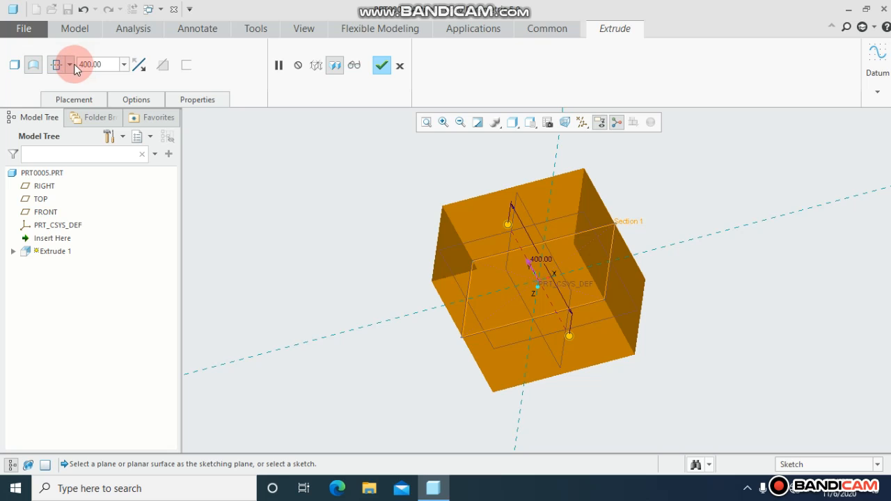
# Try the one-sided depth with its direction flipped, and set the depth back to symmetric about the sketch plane
pyautogui.click(64, 83)
pyautogui.click(139, 65)
pyautogui.click(140, 65)
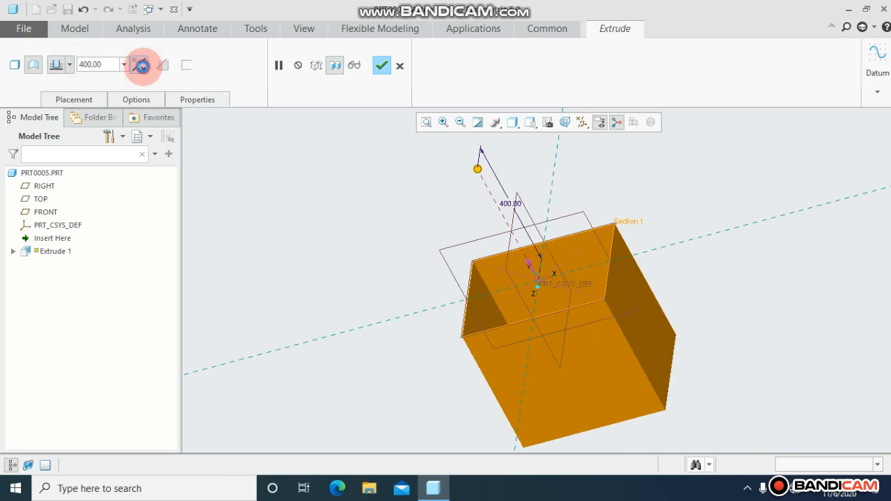
pyautogui.click(140, 65)
pyautogui.click(69, 65)
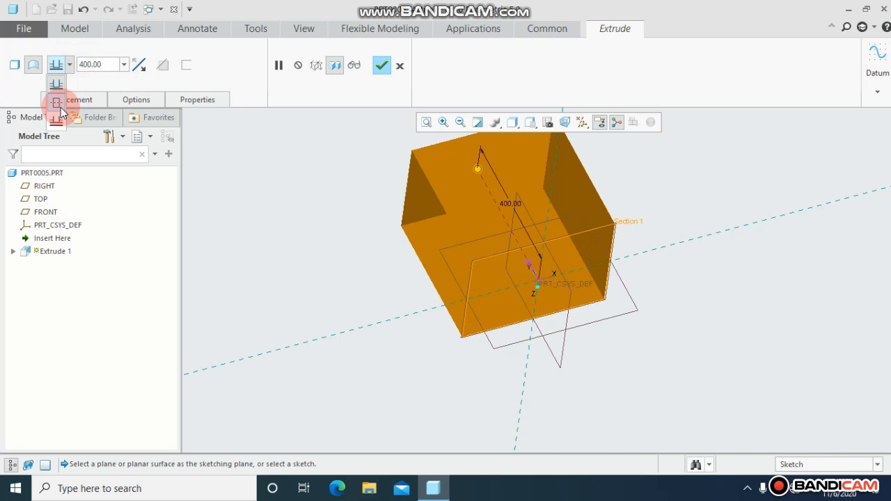
pyautogui.click(60, 108)
pyautogui.moveTo(270, 150); pyautogui.dragTo(286, 98, button='middle')
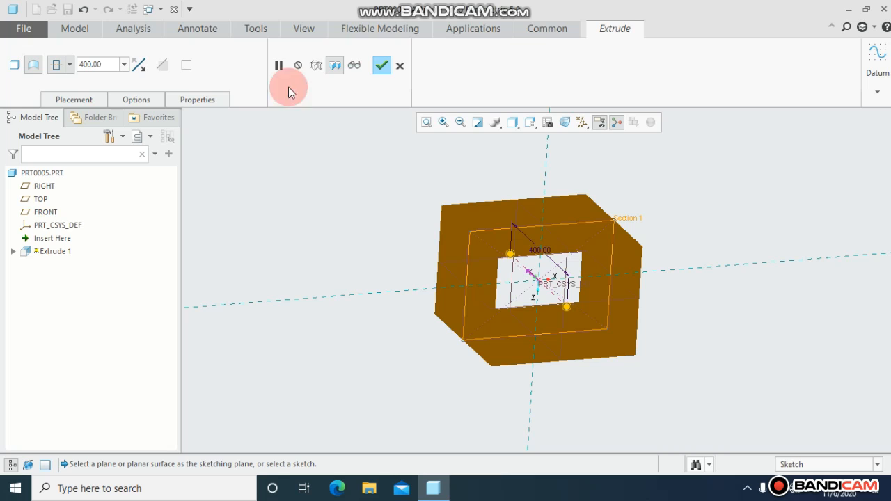
# Switch the extrusion back to a solid with a thickened section of 3, and complete the feature
pyautogui.click(14, 64)
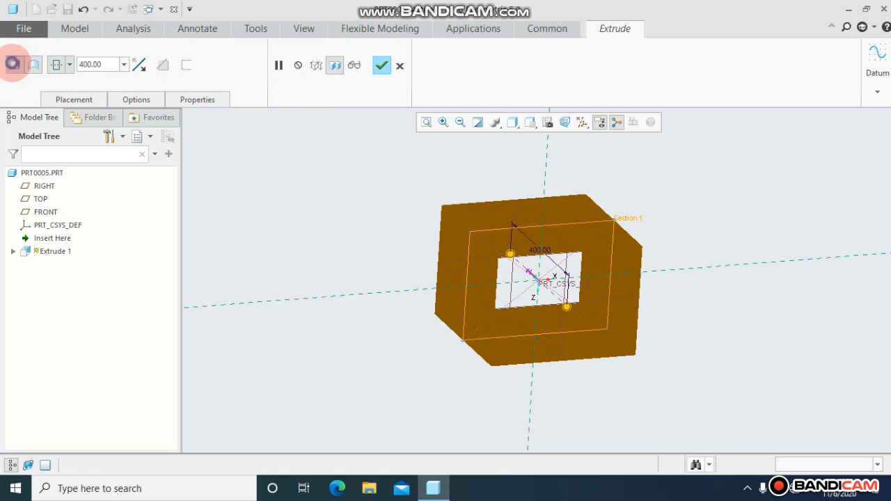
pyautogui.click(187, 65)
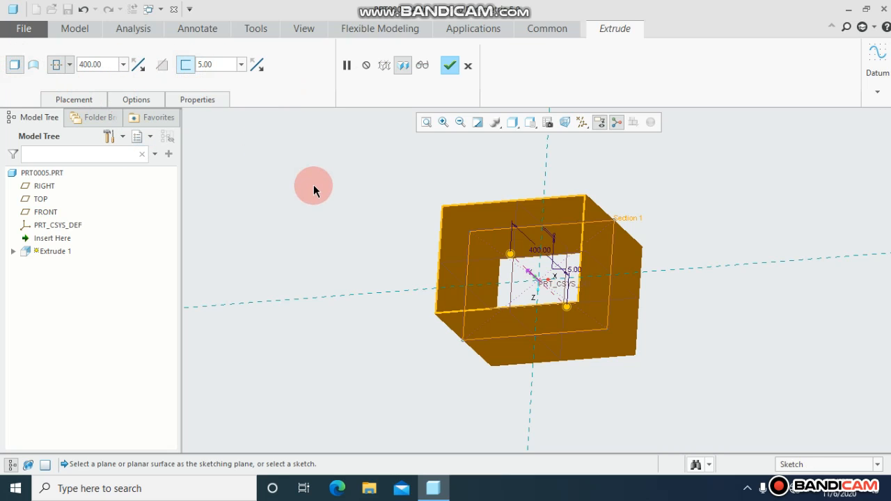
pyautogui.click(226, 64)
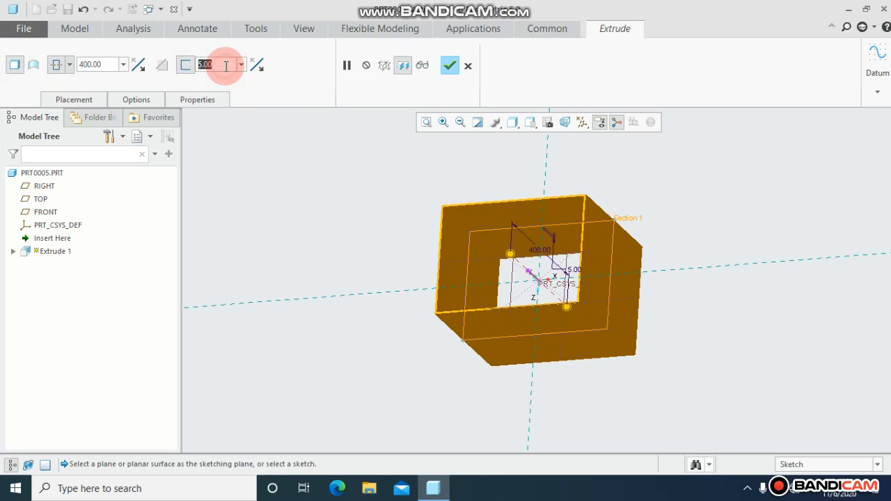
pyautogui.write('3')
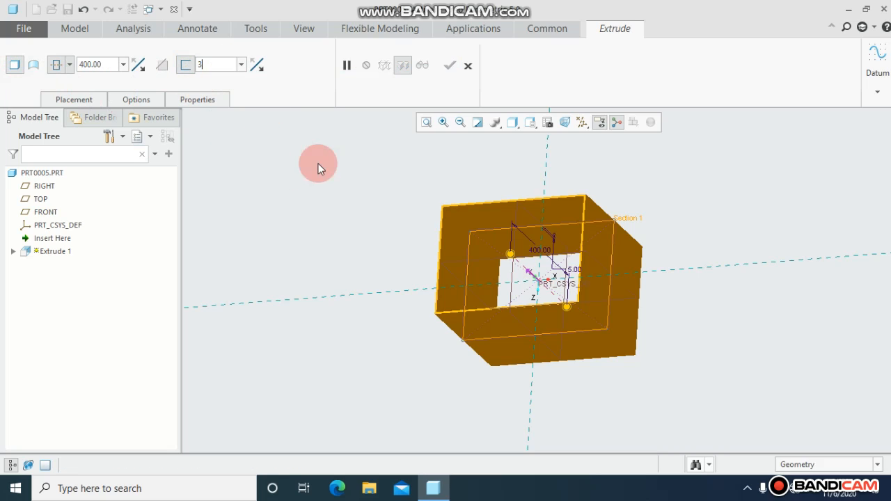
pyautogui.click(266, 215)
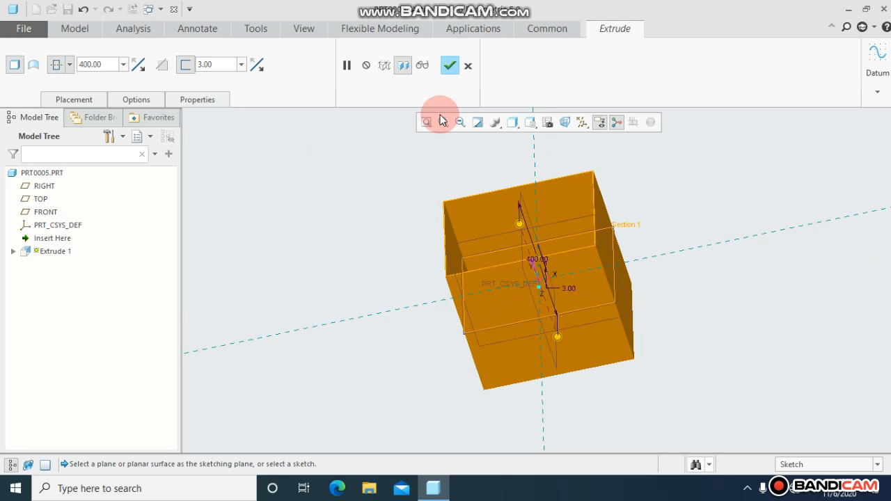
pyautogui.click(449, 67)
pyautogui.moveTo(356, 224); pyautogui.dragTo(372, 171, button='middle')
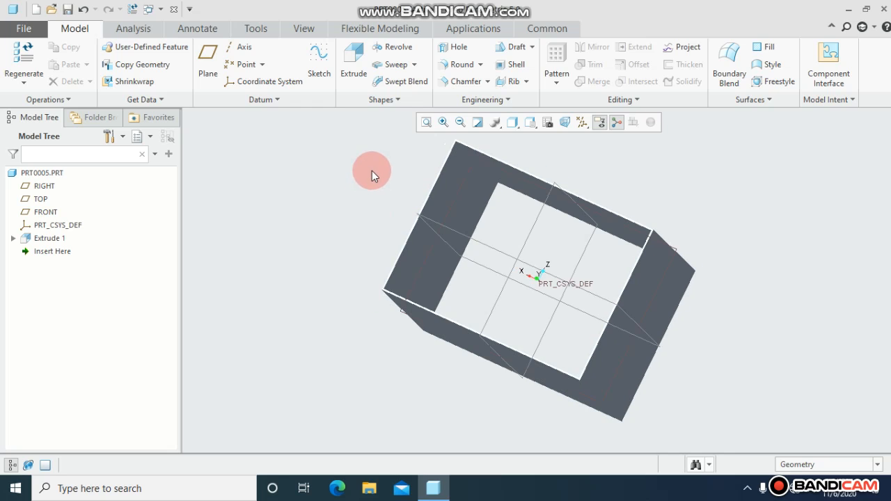
# Undo the finished extrusion and return the model to its standard orientation
pyautogui.hotkey('ctrl', 'z')
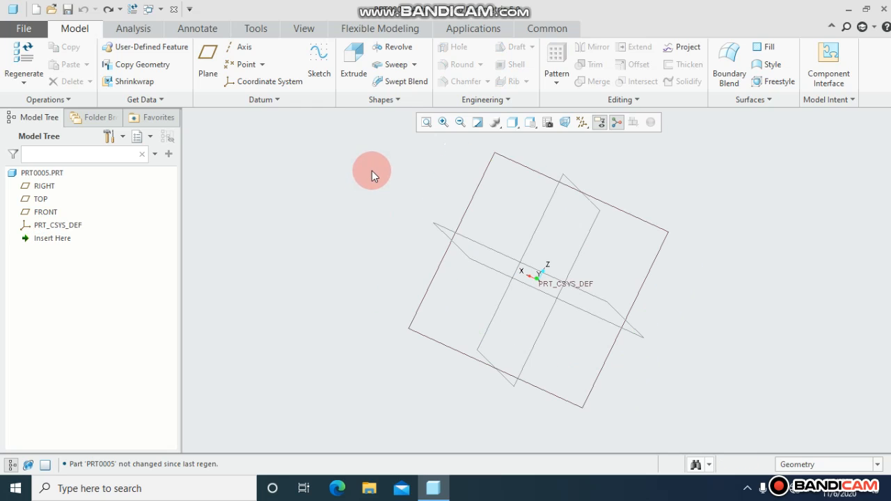
pyautogui.click(529, 122)
pyautogui.click(540, 145)
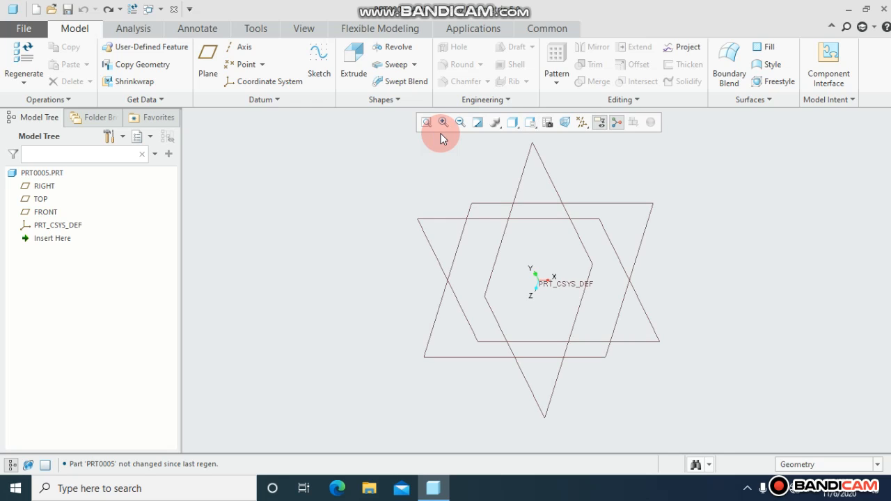
# Start a Revolve and define its internal sketch on the TOP plane, viewed square to the sketch
pyautogui.click(397, 48)
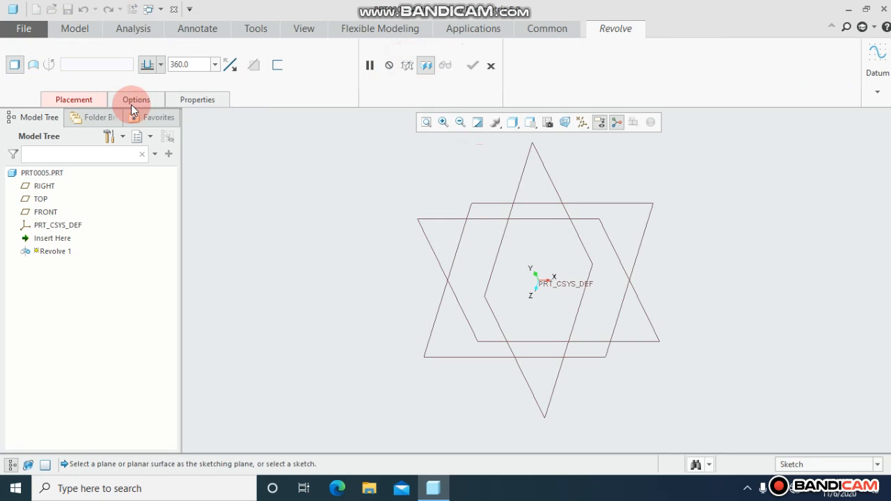
pyautogui.click(78, 99)
pyautogui.click(165, 149)
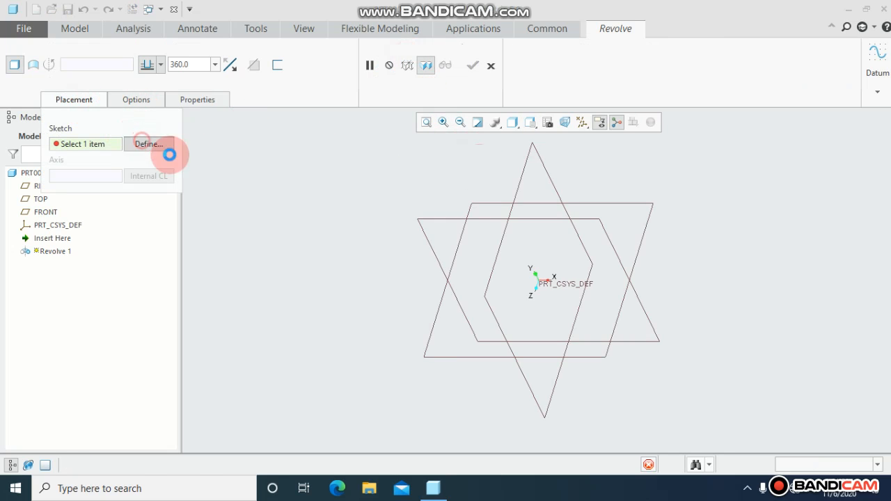
pyautogui.click(608, 205)
pyautogui.click(826, 297)
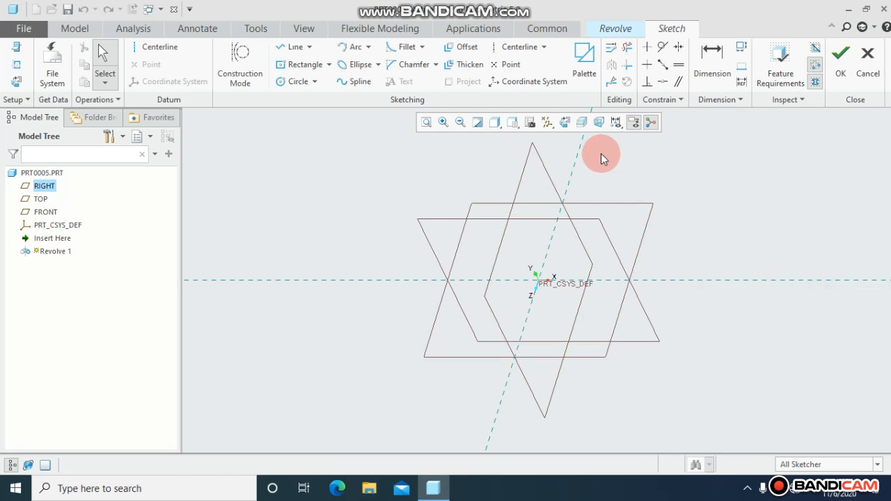
pyautogui.click(566, 123)
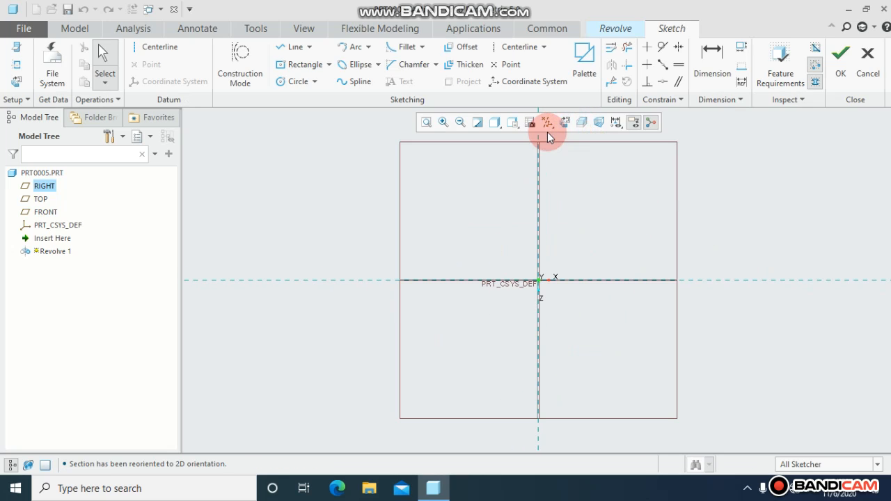
# Sketch a vertical line about 188 long, about 159 from the vertical reference, ending on the horizontal reference
pyautogui.click(301, 48)
pyautogui.click(452, 176)
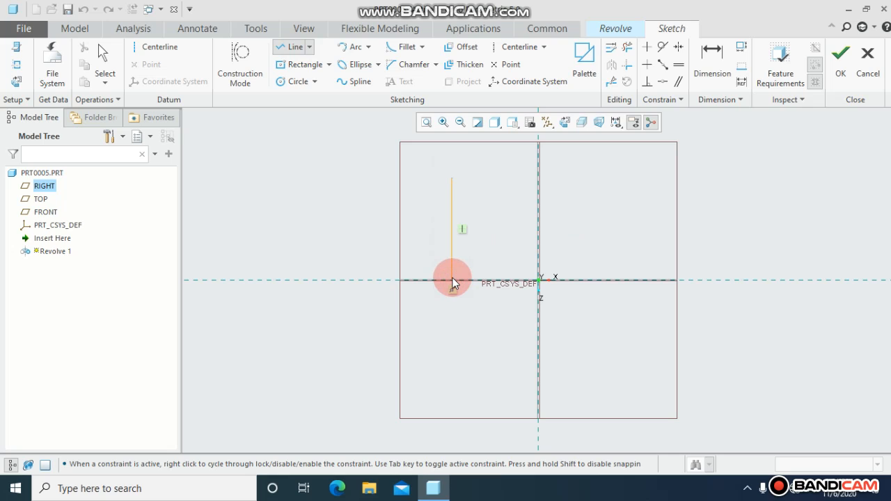
pyautogui.click(452, 277)
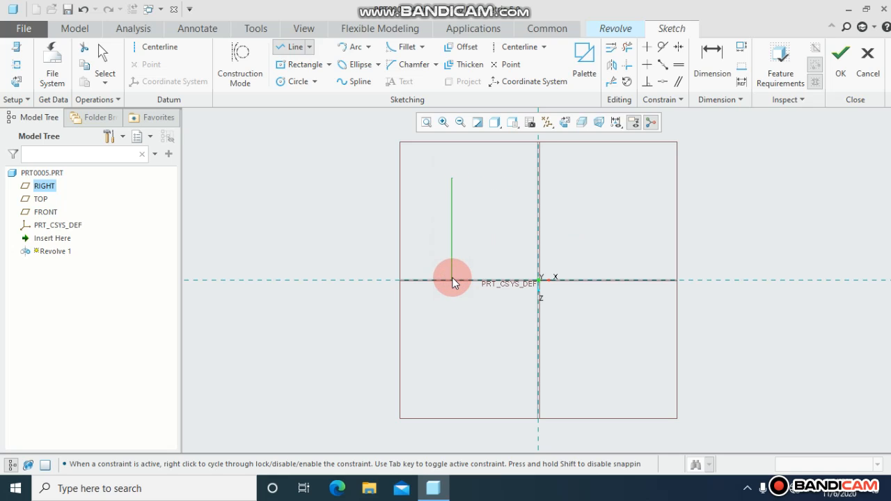
pyautogui.middleClick(453, 277)
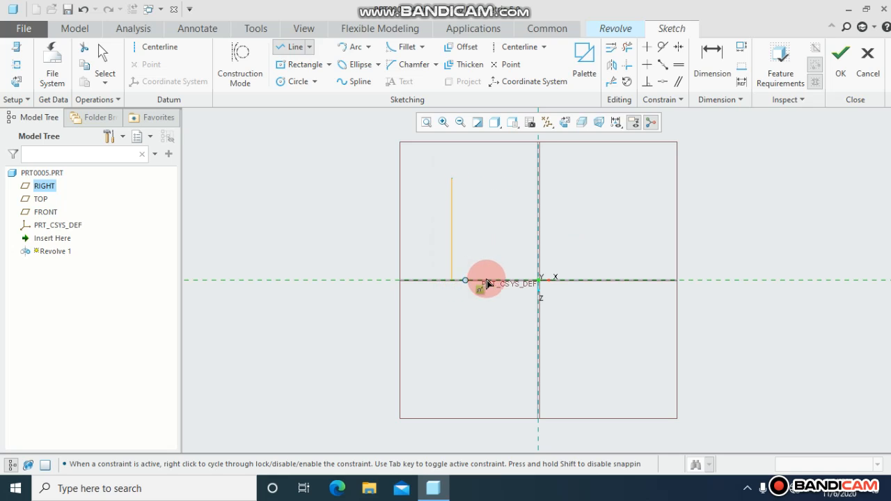
# Add a vertical centerline along the vertical reference through the origin as the axis of revolution
pyautogui.click(517, 54)
pyautogui.click(538, 270)
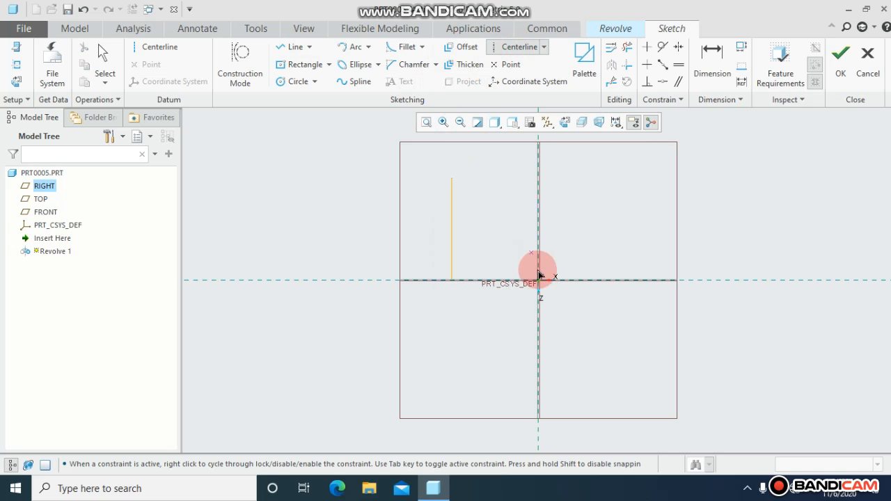
pyautogui.click(542, 205)
pyautogui.middleClick(544, 209)
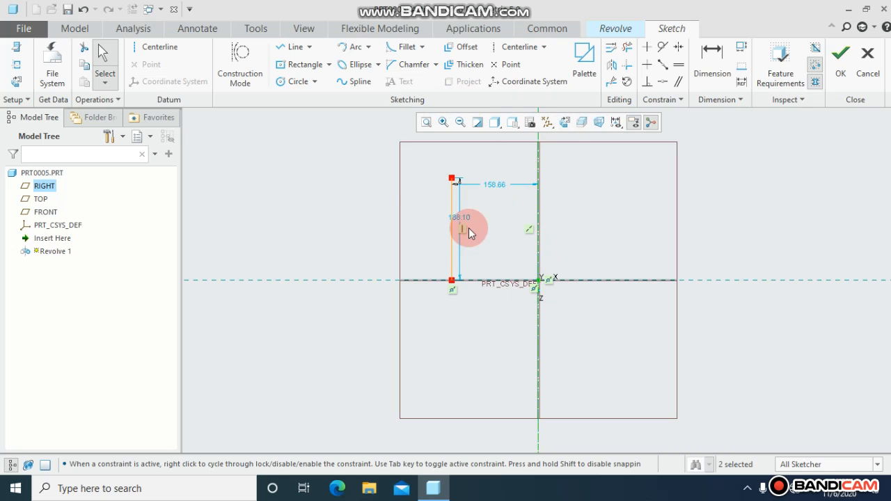
# Finish the open sketch and accept the change of the revolve's feature type to surface
pyautogui.click(841, 73)
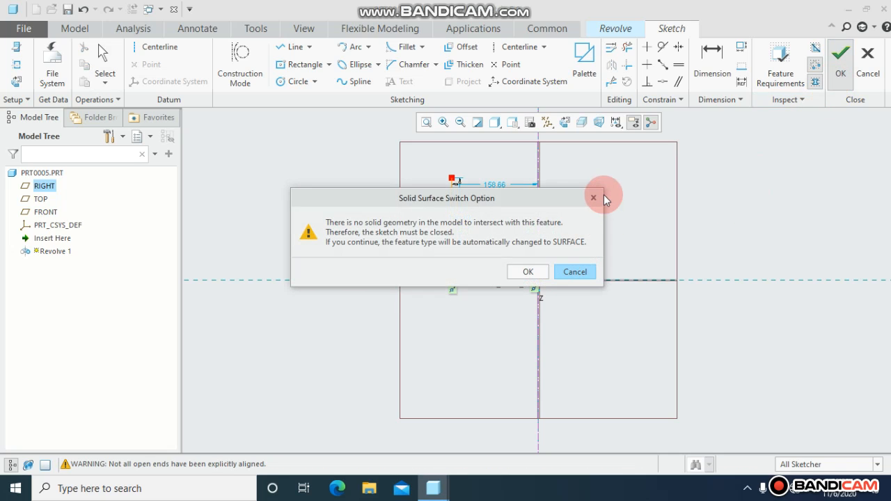
pyautogui.click(594, 199)
pyautogui.click(839, 74)
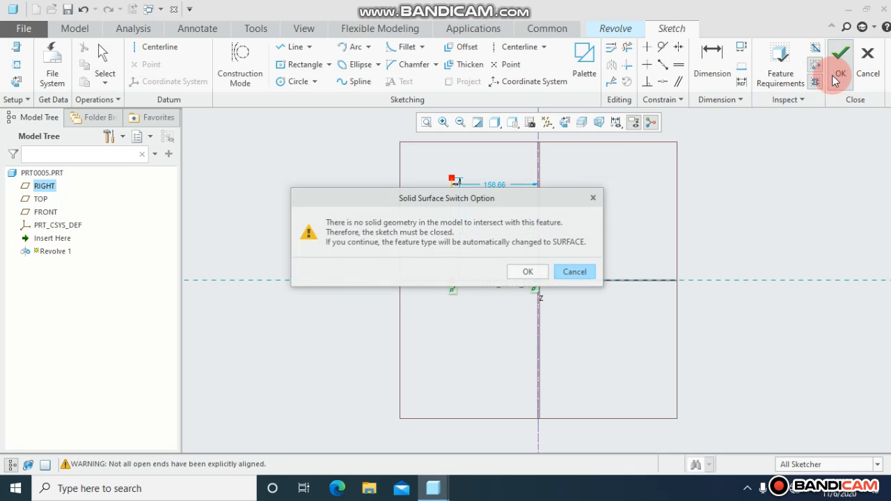
pyautogui.click(525, 272)
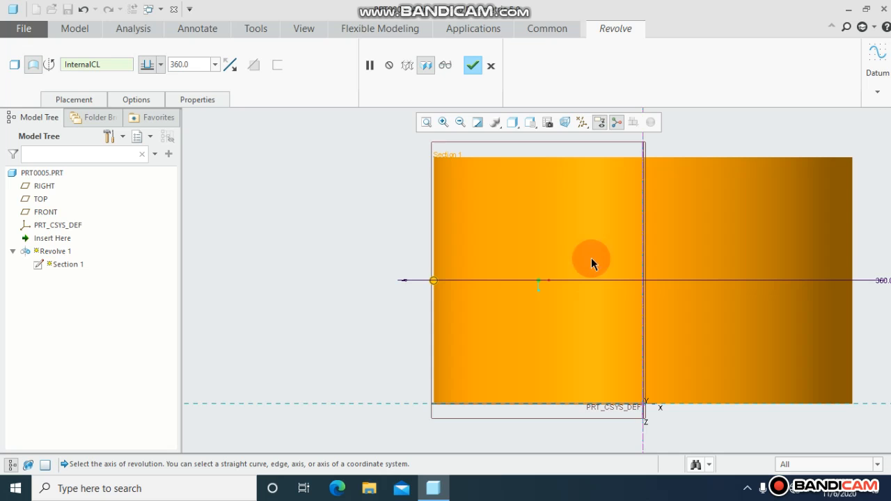
pyautogui.moveTo(372, 213)
pyautogui.mouseDown(button='middle')
pyautogui.moveTo(368, 256)
pyautogui.moveTo(384, 209)
pyautogui.moveTo(396, 249)
pyautogui.moveTo(376, 216)
pyautogui.moveTo(372, 222)
pyautogui.mouseUp(button='middle')
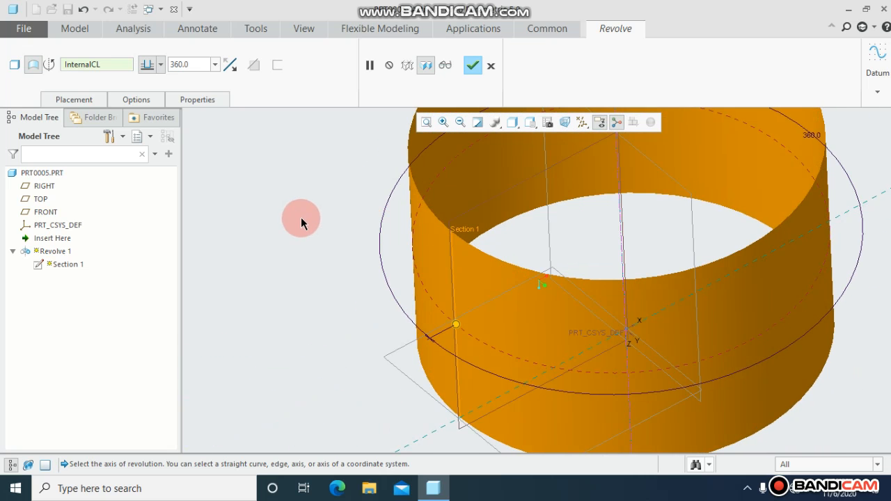
pyautogui.moveTo(296, 215); pyautogui.dragTo(295, 207, button='middle')
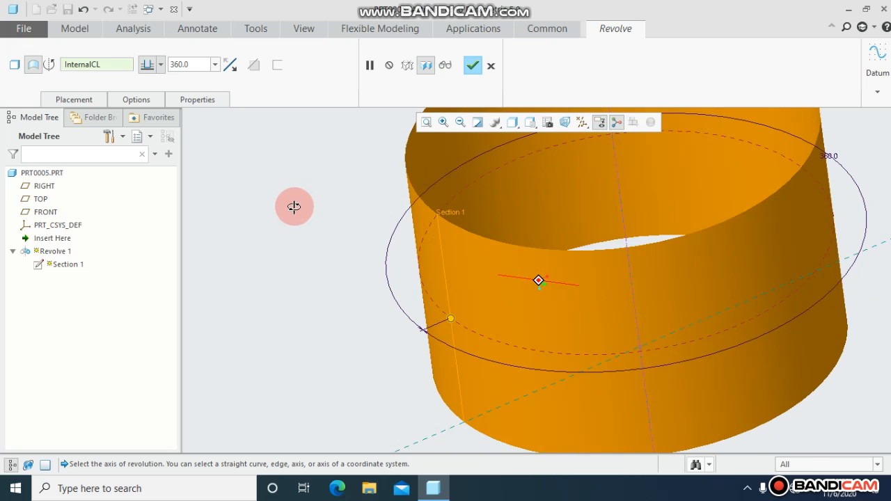
# Switch the revolve to a solid with a thickened section and set the thickness to 6
pyautogui.click(21, 65)
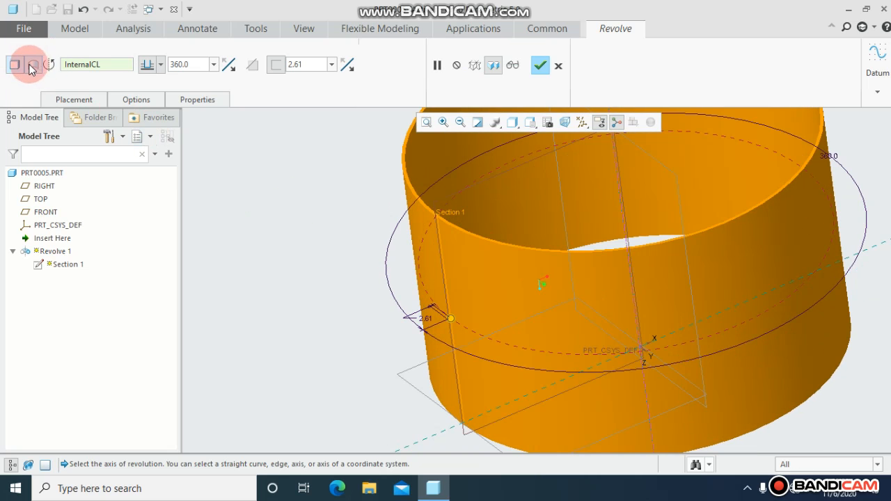
pyautogui.click(277, 65)
pyautogui.doubleClick(312, 65)
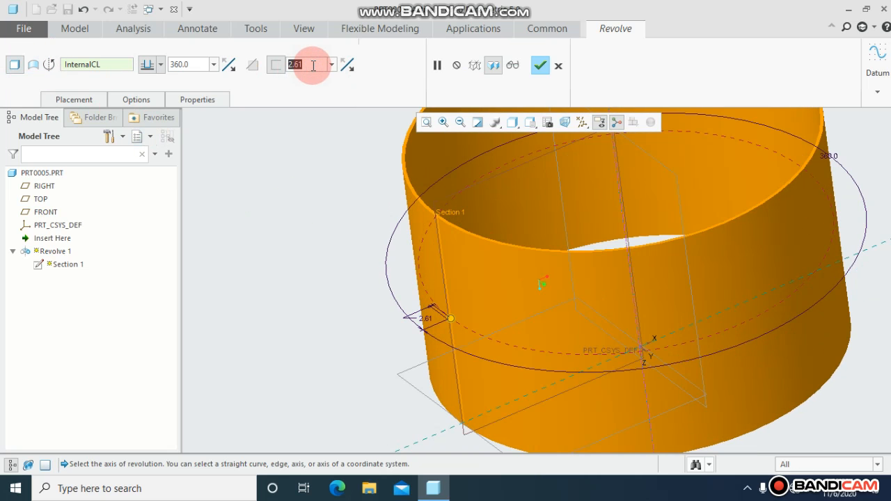
pyautogui.click(360, 218)
pyautogui.moveTo(332, 201); pyautogui.dragTo(332, 213, button='middle')
pyautogui.click(325, 83)
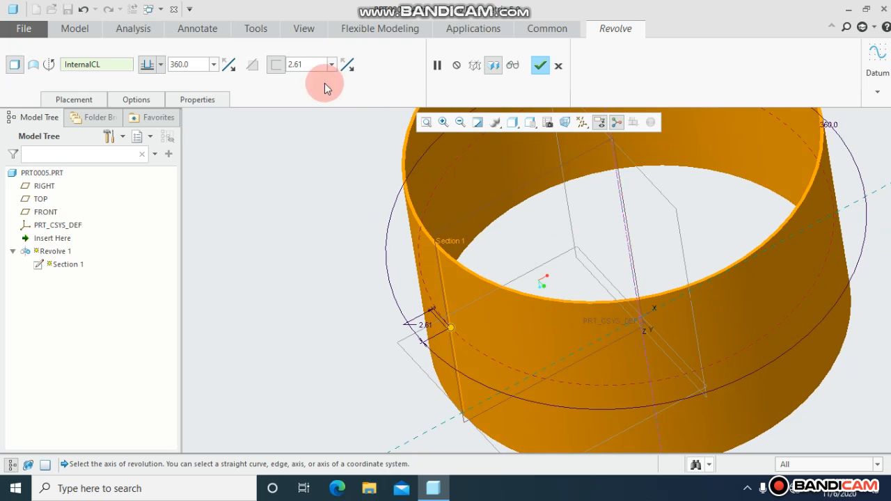
pyautogui.click(309, 67)
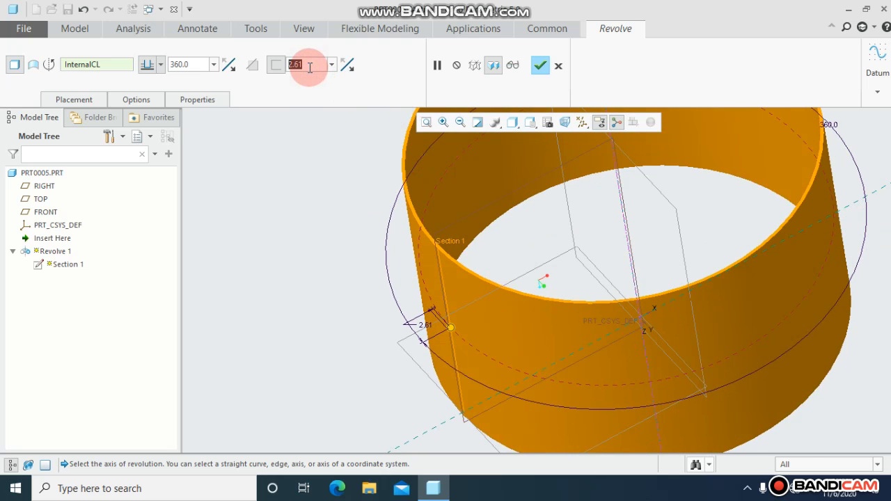
pyautogui.write('6')
pyautogui.click(384, 255)
pyautogui.moveTo(324, 211); pyautogui.dragTo(324, 225, button='middle')
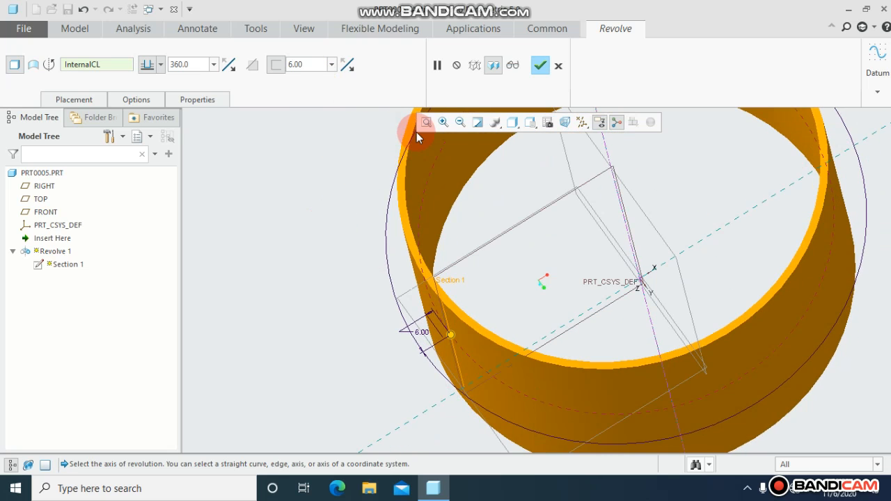
# Set the revolve angle to be symmetric about the sketch plane
pyautogui.click(424, 124)
pyautogui.moveTo(404, 175); pyautogui.dragTo(405, 235, button='middle')
pyautogui.scroll(1, 405, 235)
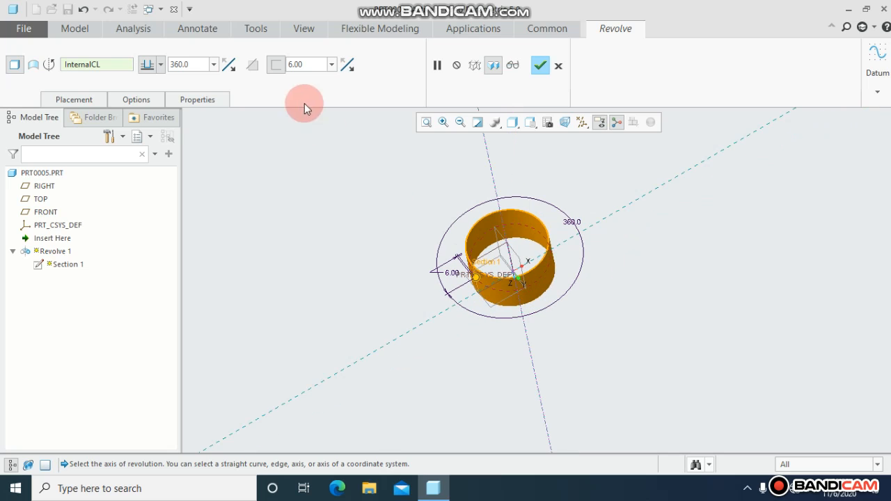
pyautogui.click(160, 64)
pyautogui.click(155, 102)
pyautogui.moveTo(240, 163); pyautogui.dragTo(241, 158, button='middle')
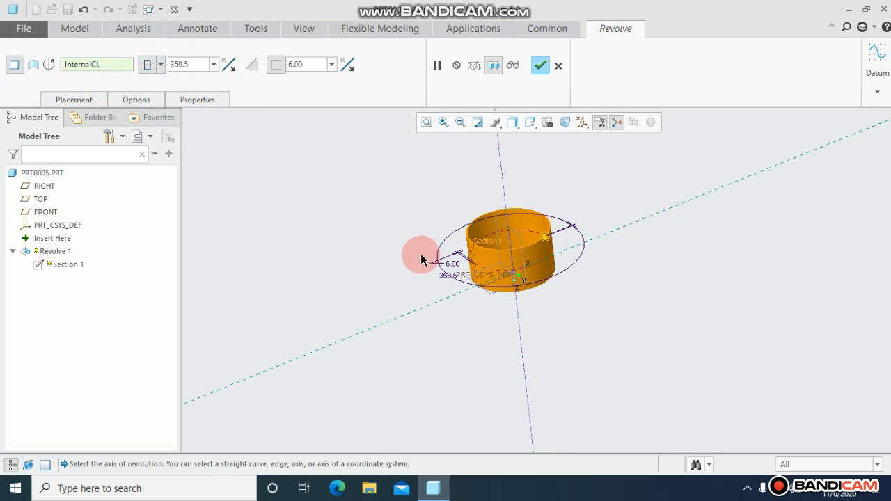
pyautogui.scroll(-2, 369, 235)
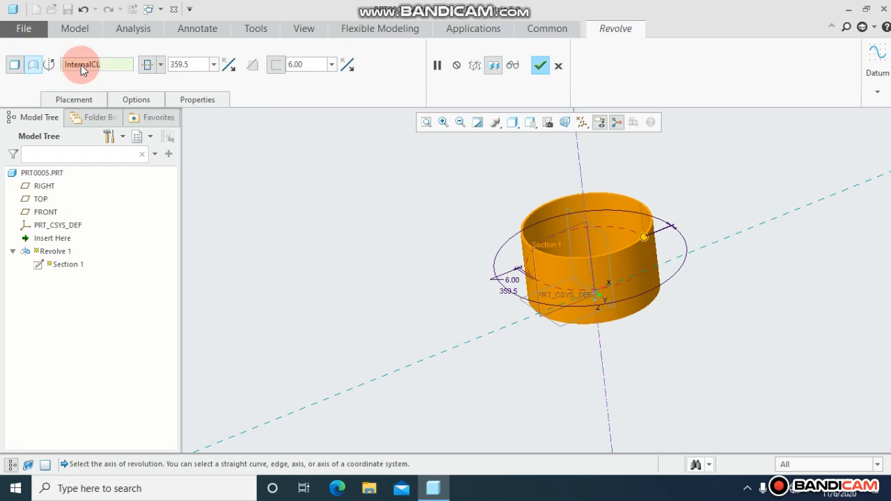
# Set the revolve angle back to one-sided from the sketch plane and flip its direction
pyautogui.click(159, 88)
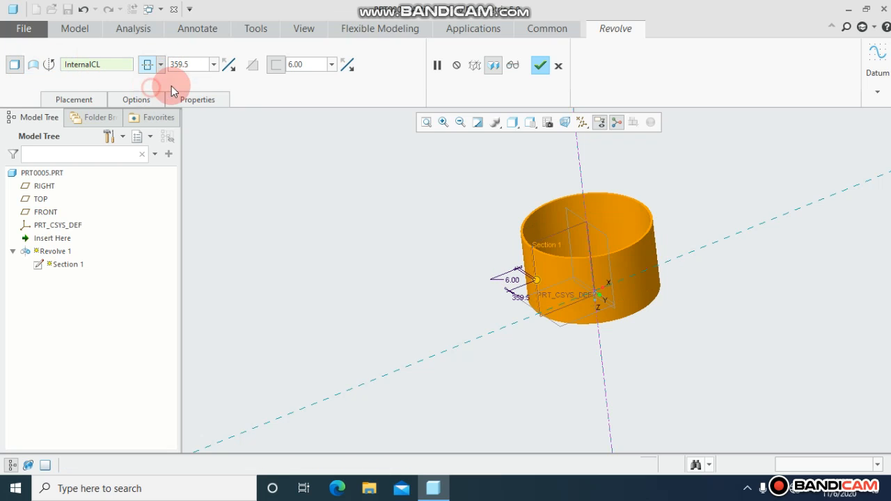
pyautogui.click(213, 64)
pyautogui.click(232, 66)
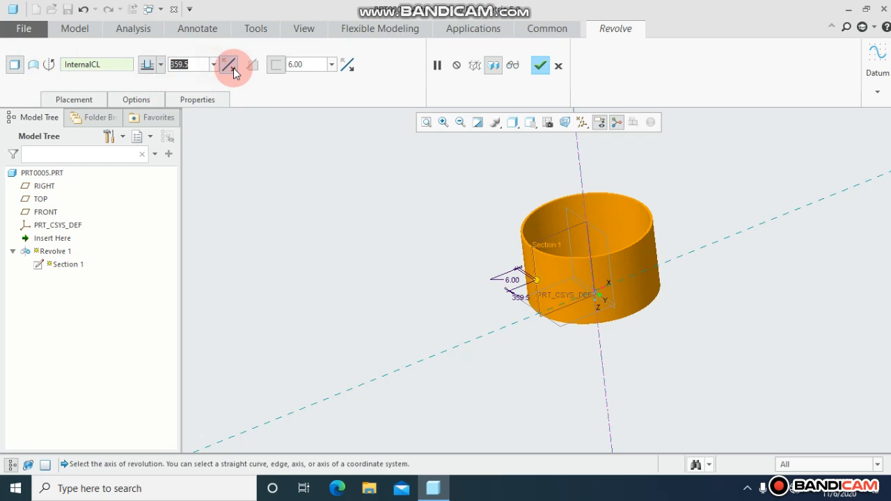
pyautogui.click(63, 70)
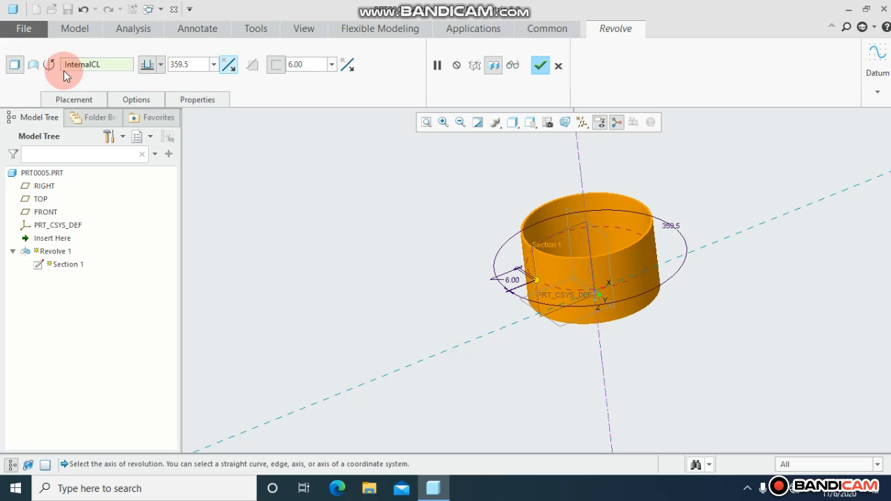
# Set the solid revolve's wall thickness to 8 and complete the feature
pyautogui.click(14, 66)
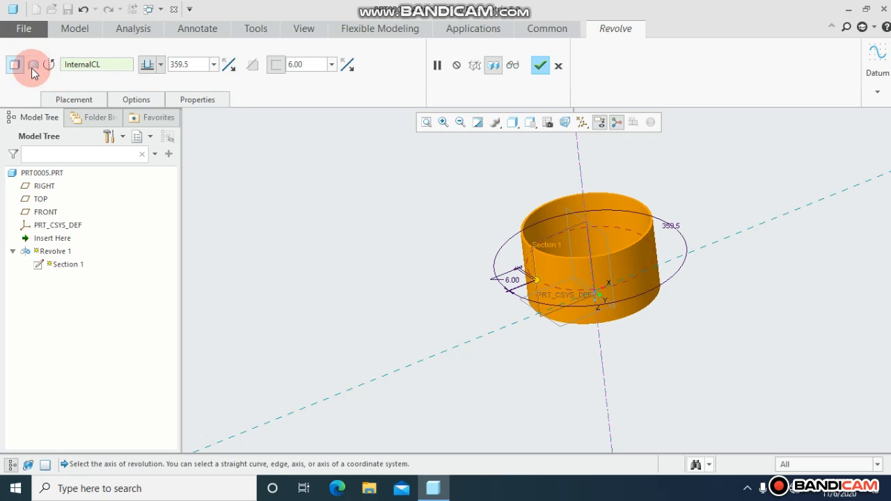
pyautogui.click(276, 65)
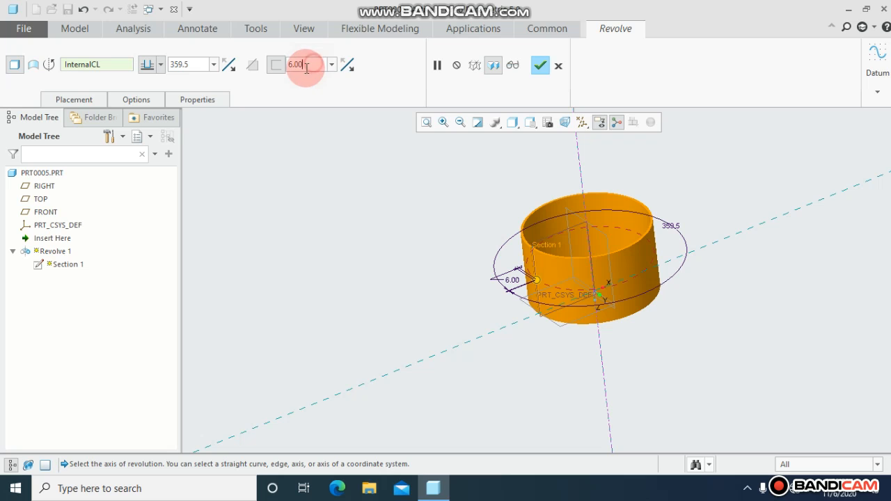
pyautogui.write('8')
pyautogui.press('Return')
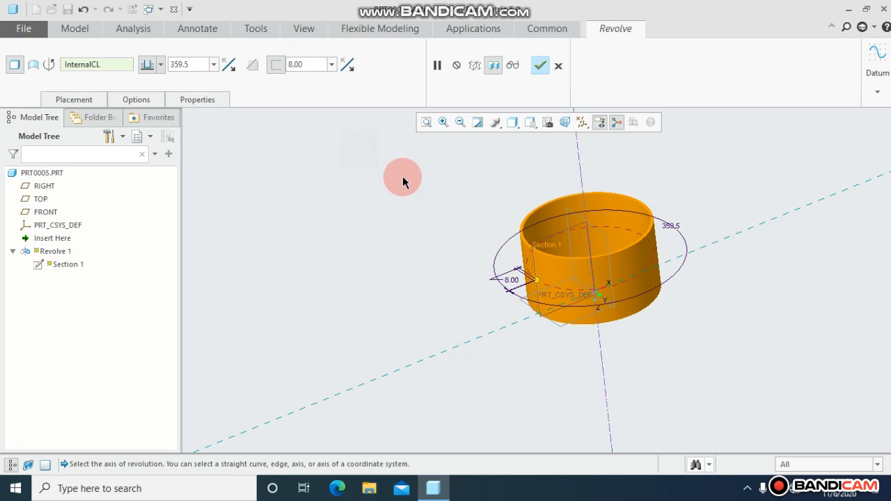
pyautogui.moveTo(405, 192); pyautogui.dragTo(406, 214, button='middle')
pyautogui.scroll(-3, 512, 268)
pyautogui.moveTo(413, 257); pyautogui.dragTo(412, 227, button='middle')
pyautogui.click(540, 65)
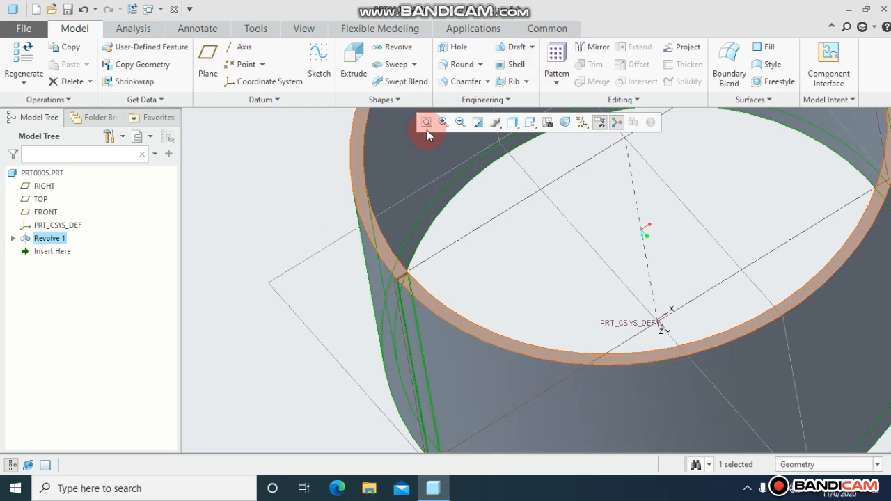
# Refit the revolved ring in view and return the model to its standard orientation
pyautogui.click(426, 123)
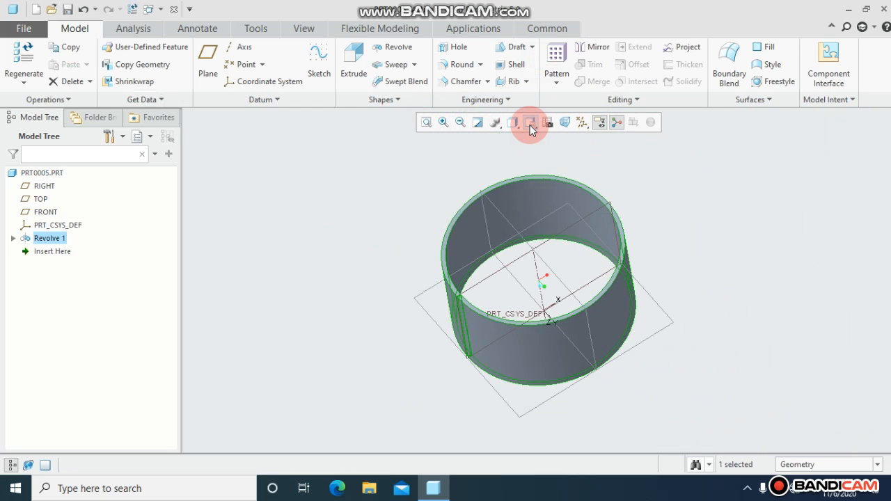
pyautogui.click(530, 123)
pyautogui.click(529, 136)
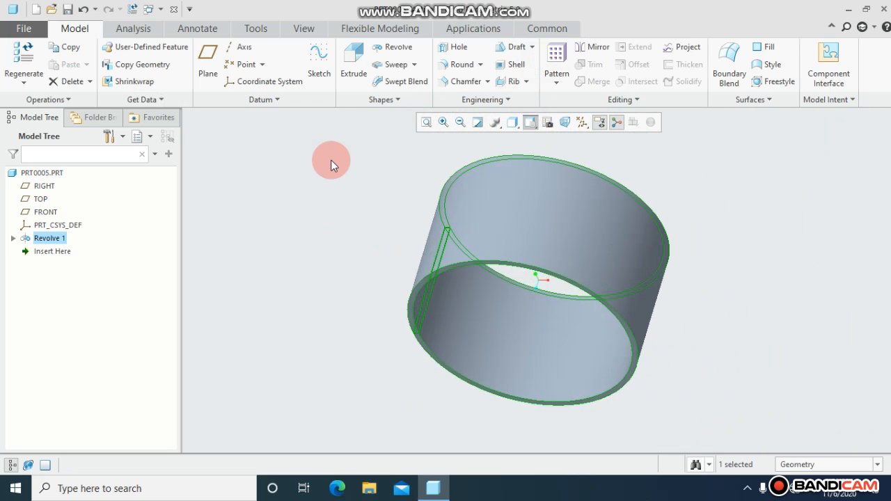